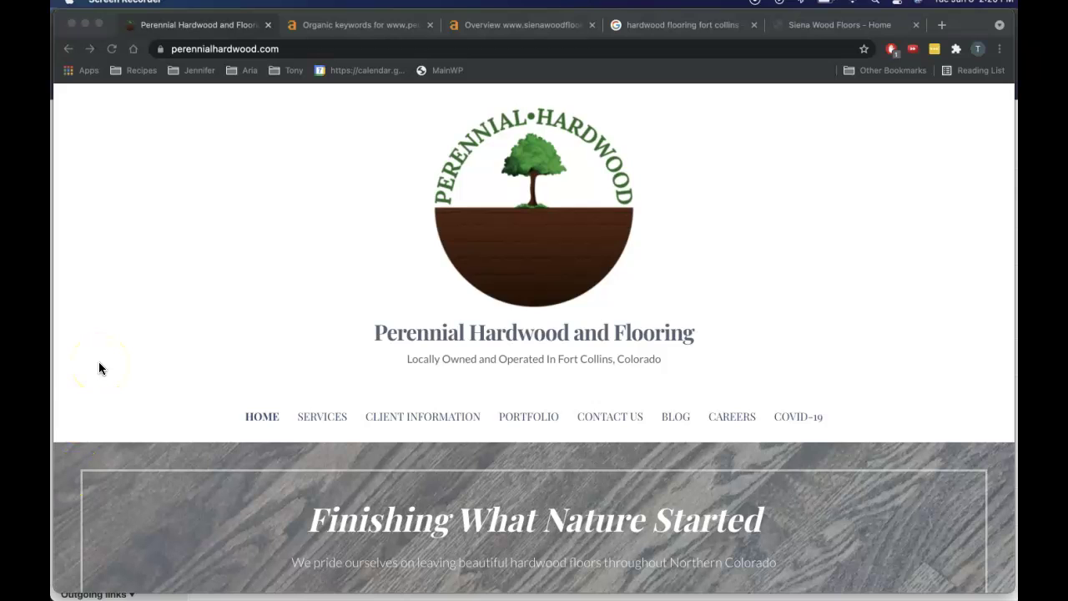
Scroll through the Perennial Hardwood page, selecting all its text and then clearing the selection.
scroll(99, 363, "down", 3)
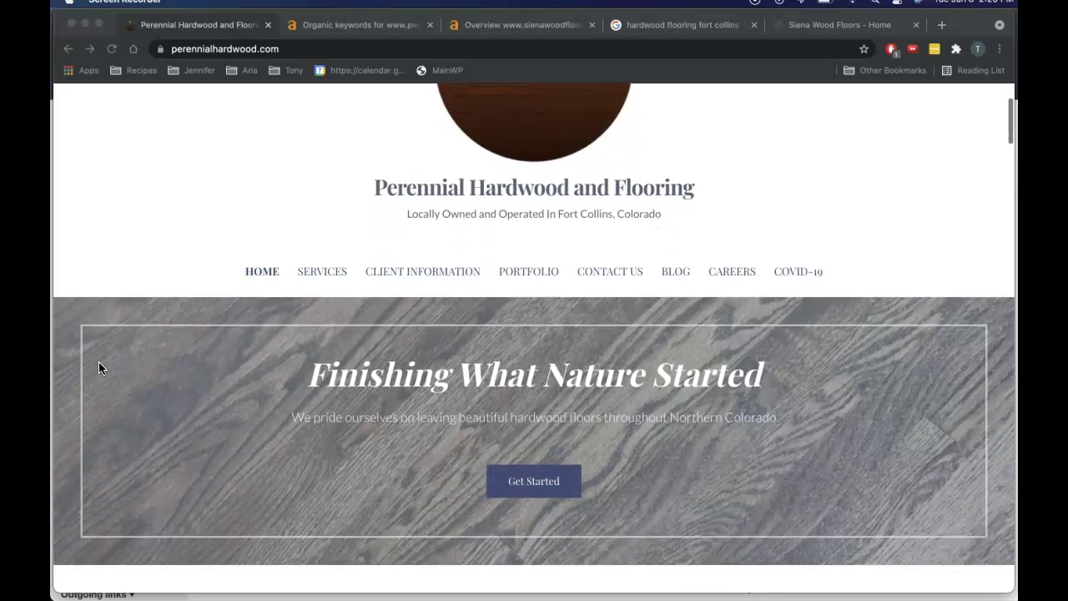
scroll(98, 367, "down", 5)
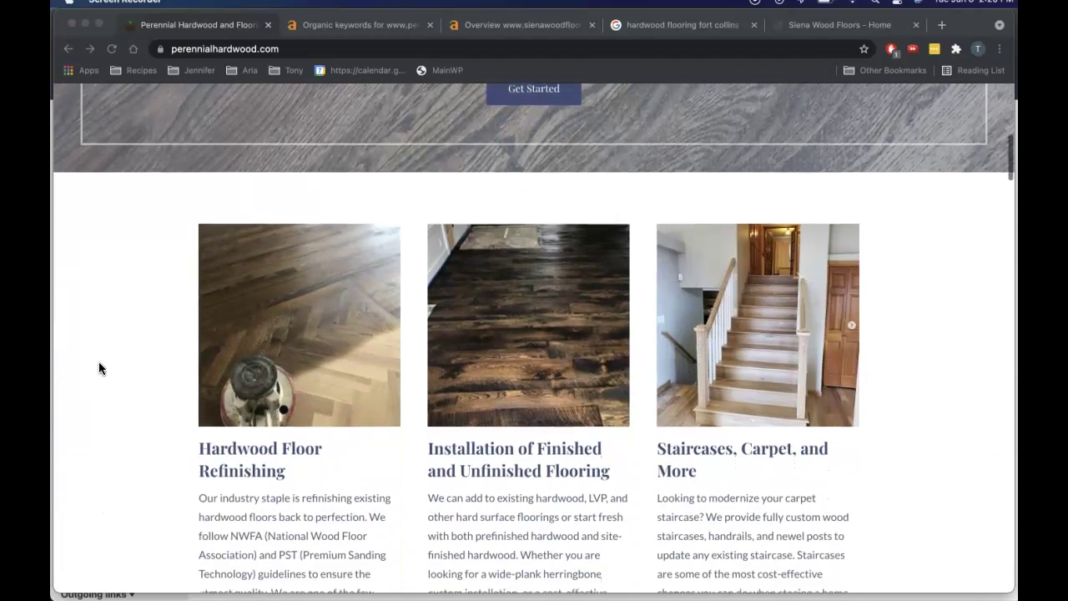
scroll(98, 368, "up", 5)
scroll(99, 368, "down", 3)
left_click(129, 371)
key("super+a")
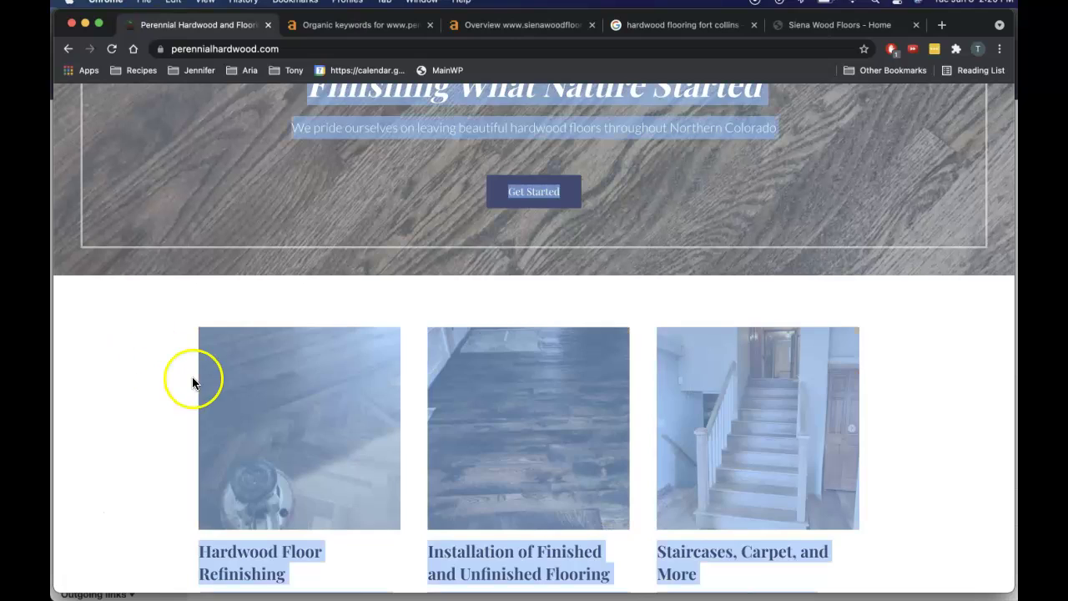
scroll(192, 382, "down", 2)
scroll(193, 383, "down", 10)
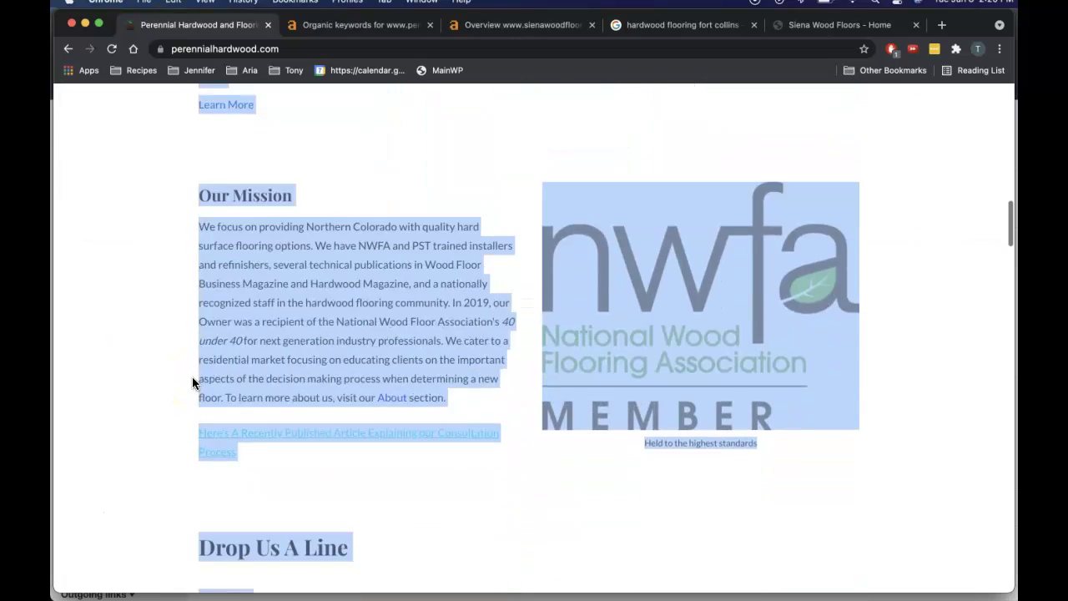
scroll(192, 383, "down", 4)
scroll(192, 383, "up", 12)
scroll(191, 383, "up", 8)
left_click(229, 253)
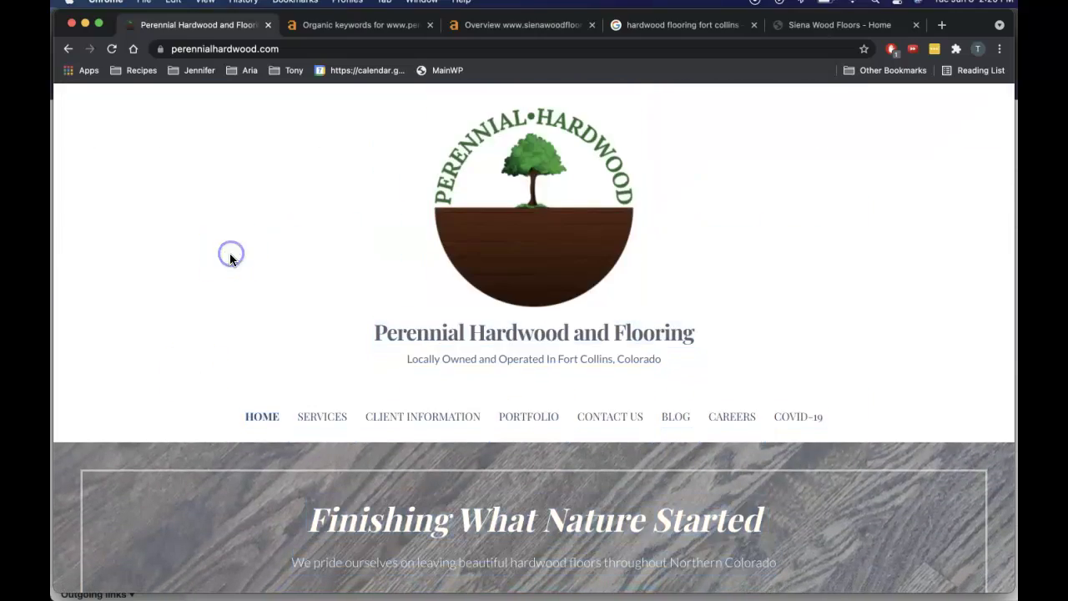
left_click(195, 348)
scroll(195, 351, "down", 8)
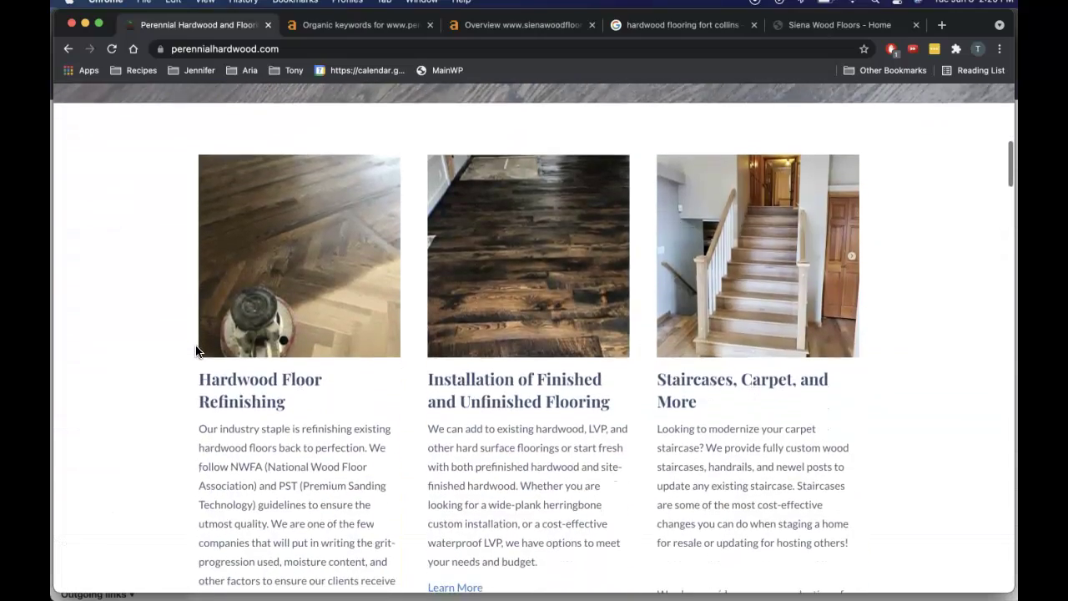
scroll(195, 350, "down", 3)
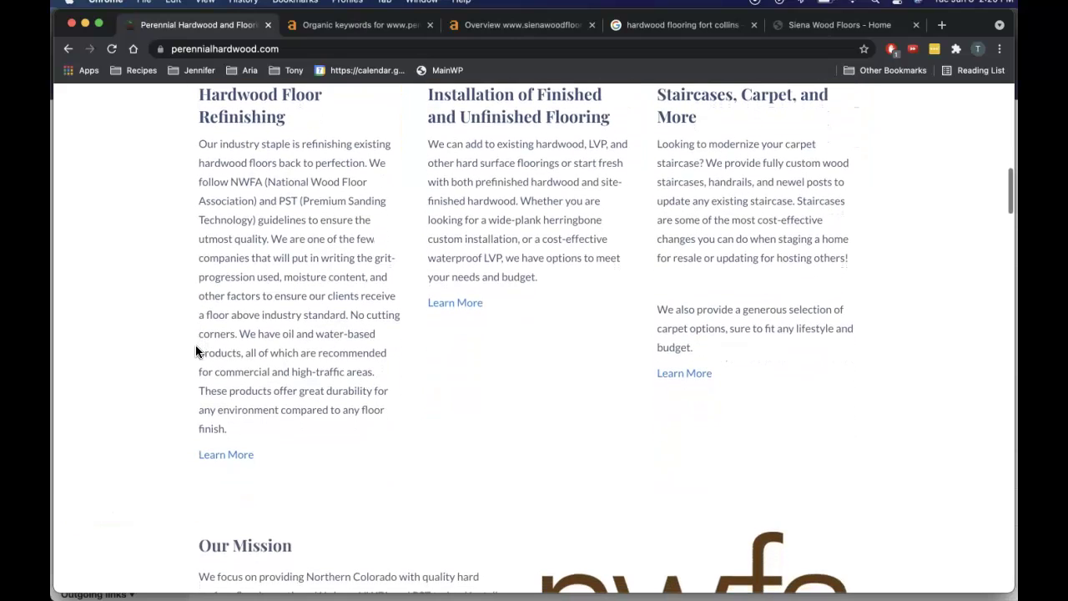
scroll(195, 351, "up", 7)
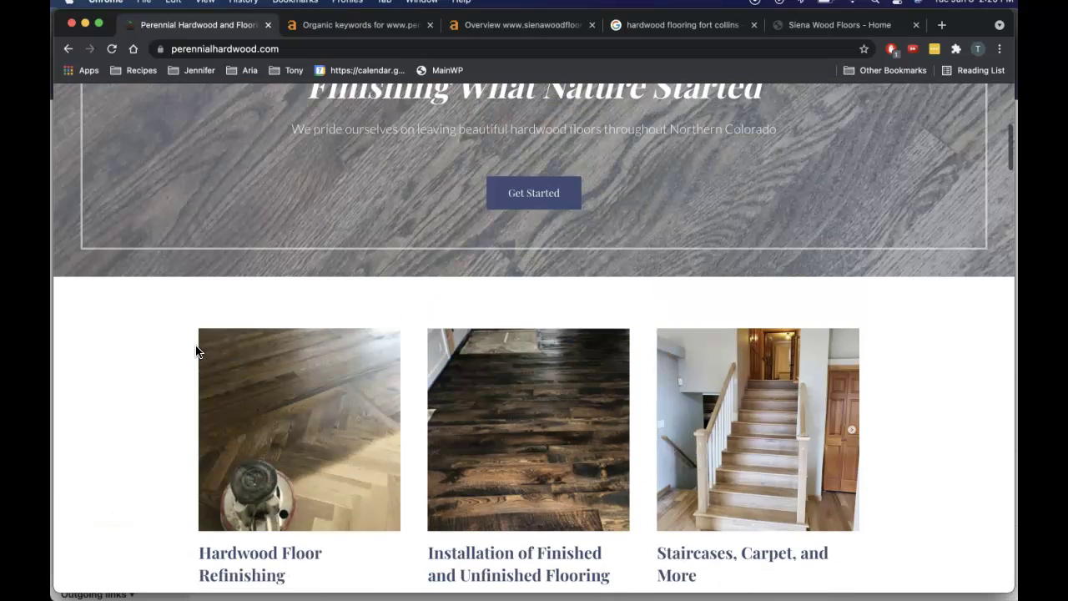
left_click(260, 391)
right_click(275, 396)
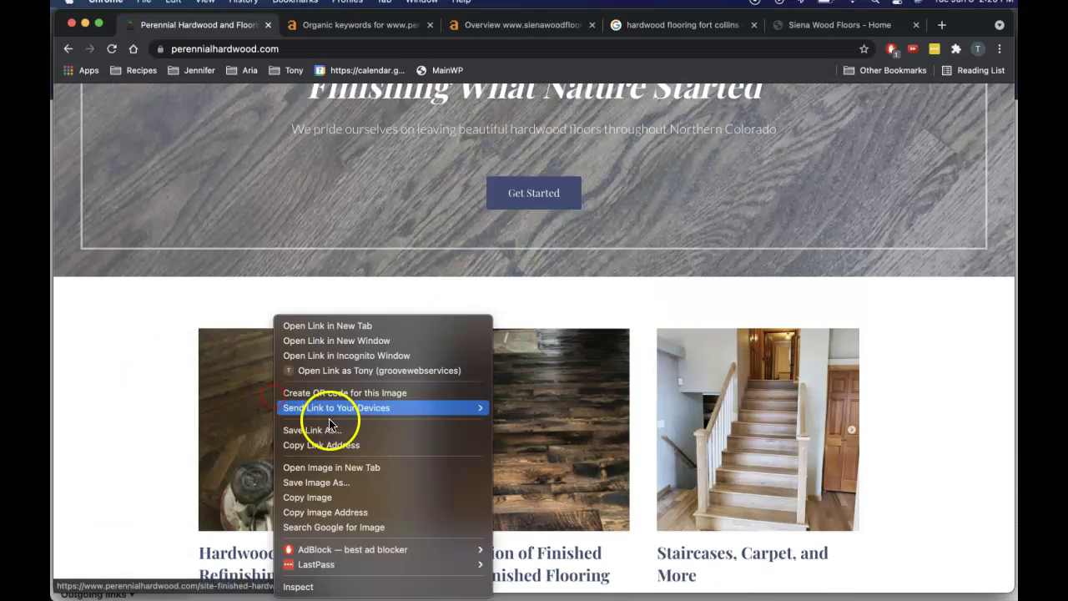
left_click(330, 430)
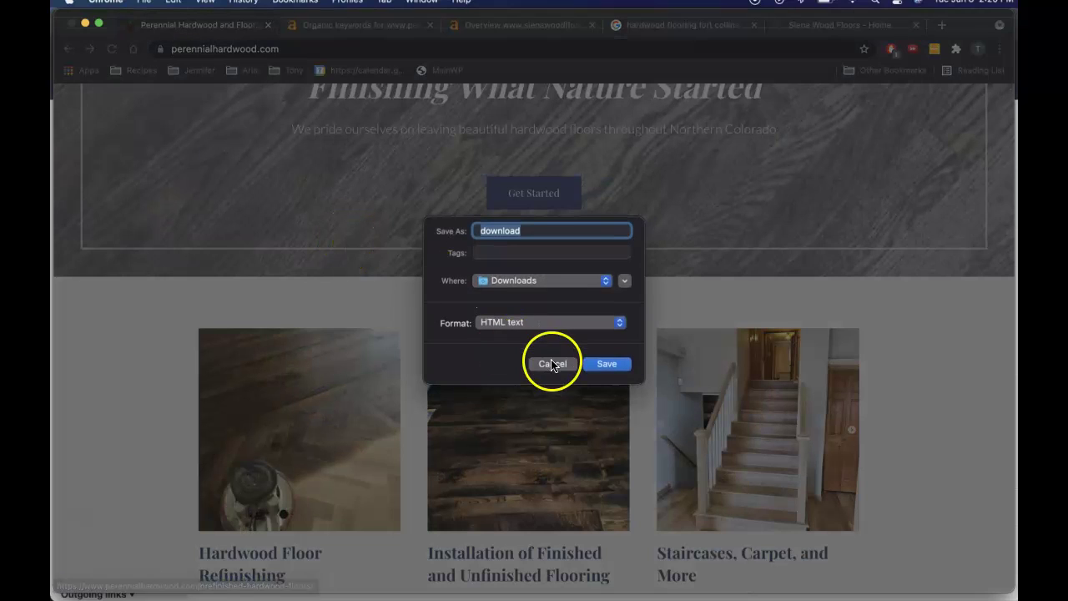
left_click(551, 365)
right_click(316, 425)
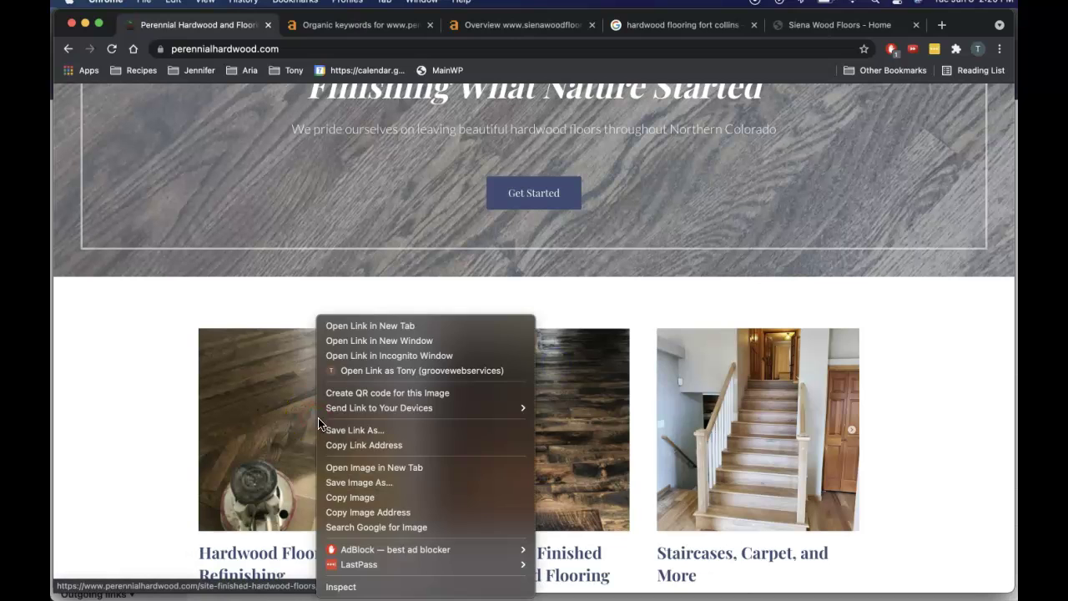
left_click(334, 482)
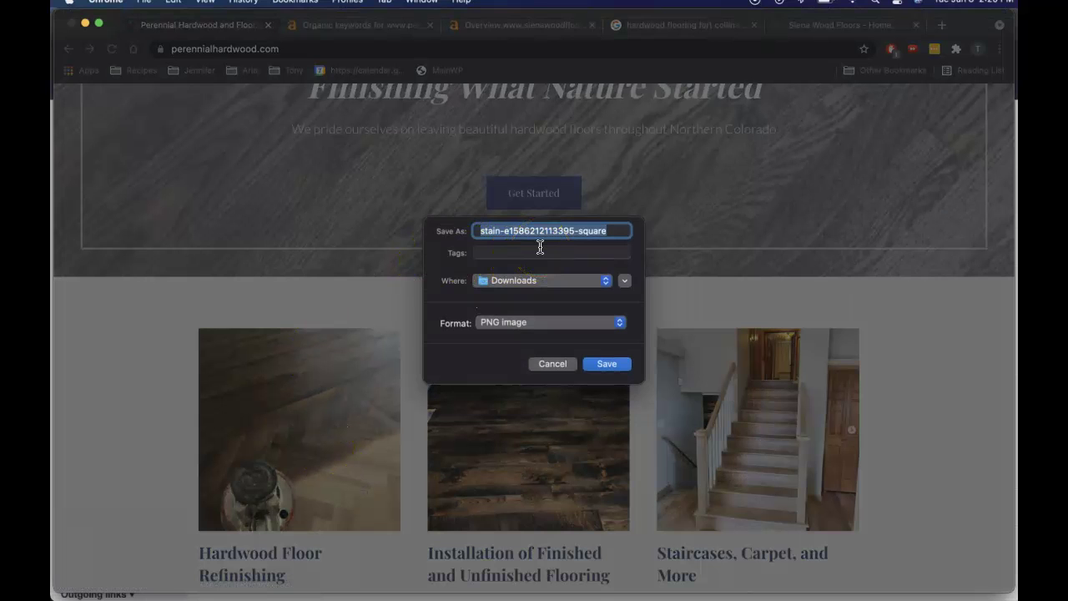
left_click_drag(467, 236, 593, 232)
left_click(558, 364)
left_click(550, 364)
left_click(550, 367)
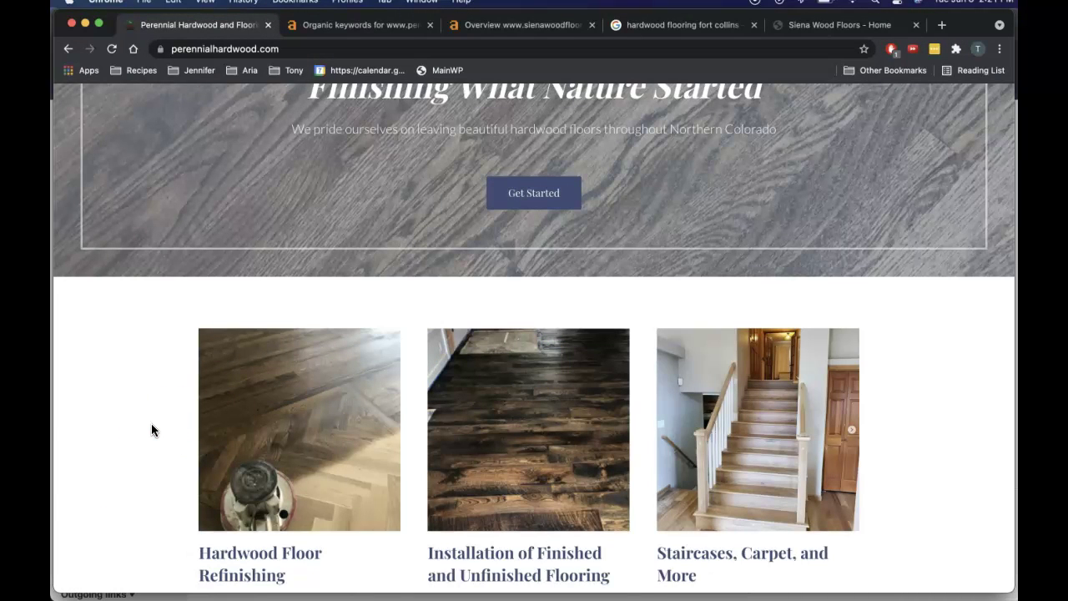
Scroll to the testimonials and back to the top, then bring up the Siena Wood Floors – Home tab.
scroll(152, 425, "up", 5)
scroll(152, 426, "down", 12)
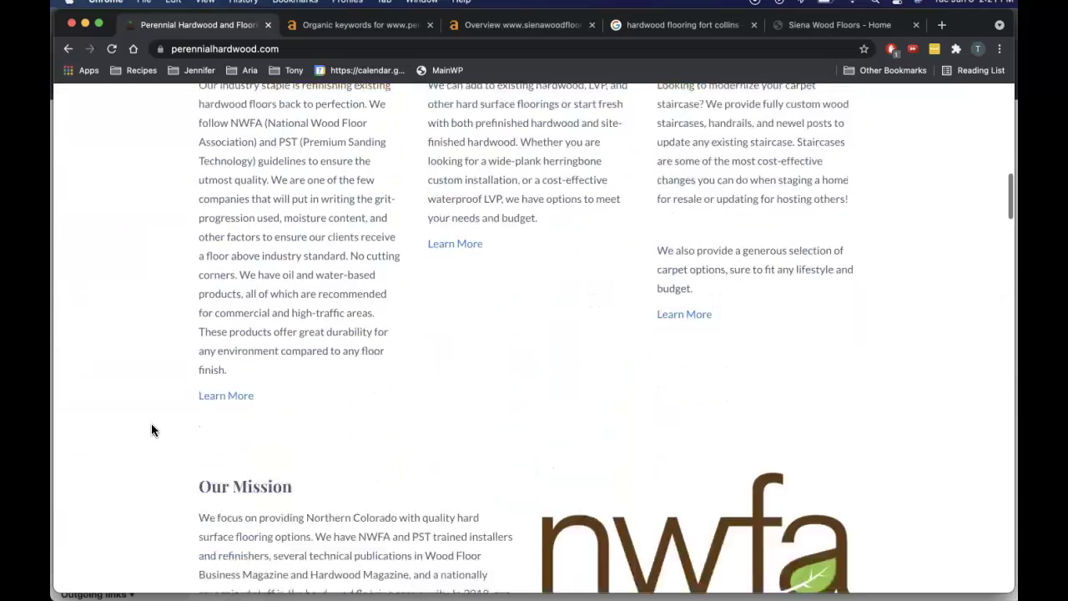
scroll(151, 430, "down", 15)
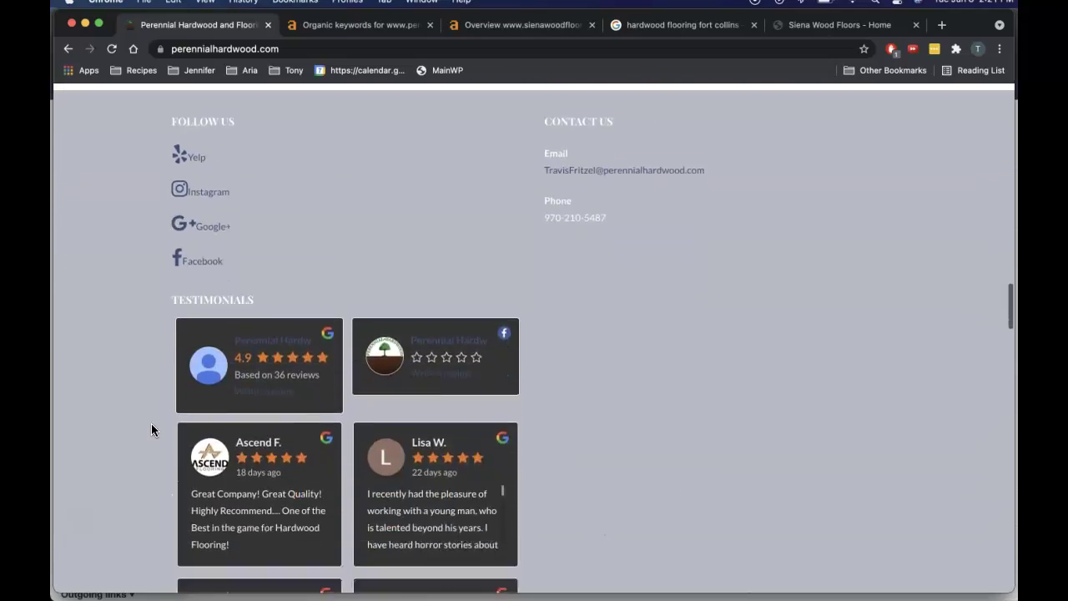
scroll(151, 423, "up", 1)
scroll(151, 423, "down", 8)
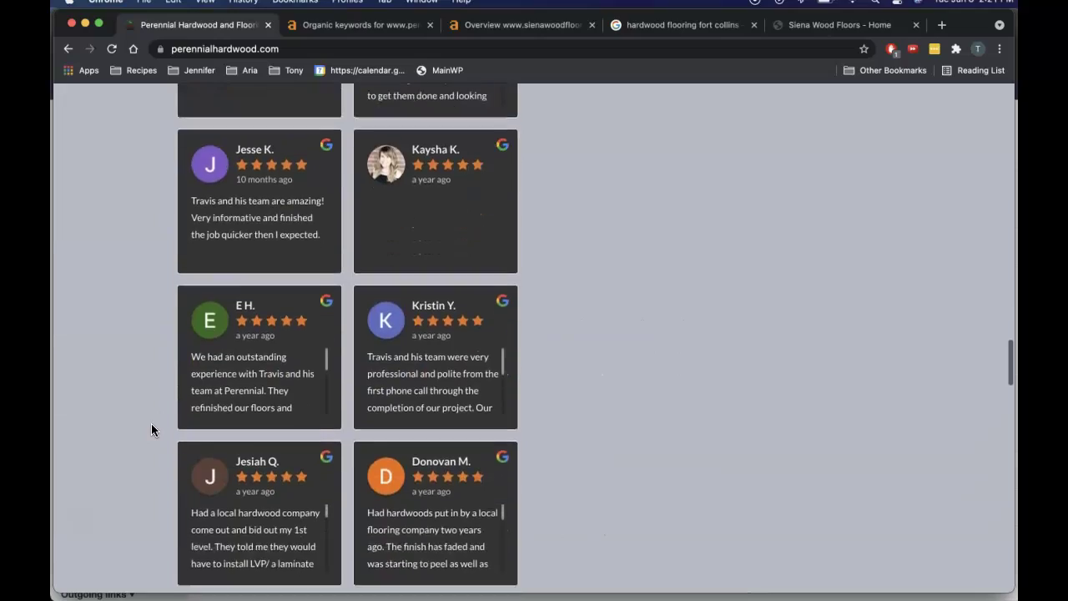
scroll(151, 424, "down", 3)
scroll(151, 423, "up", 20)
left_click(281, 120)
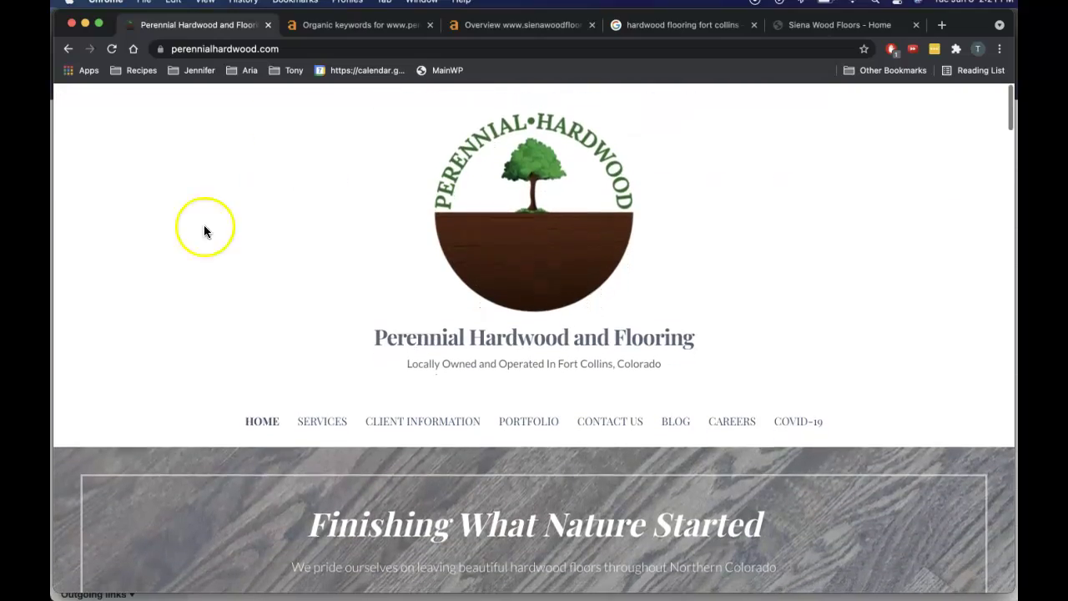
Browse sienawoodfloors.com down to its contact form and footer, then go back to the Perennial Hardwood and Flooring tab.
left_click(885, 25)
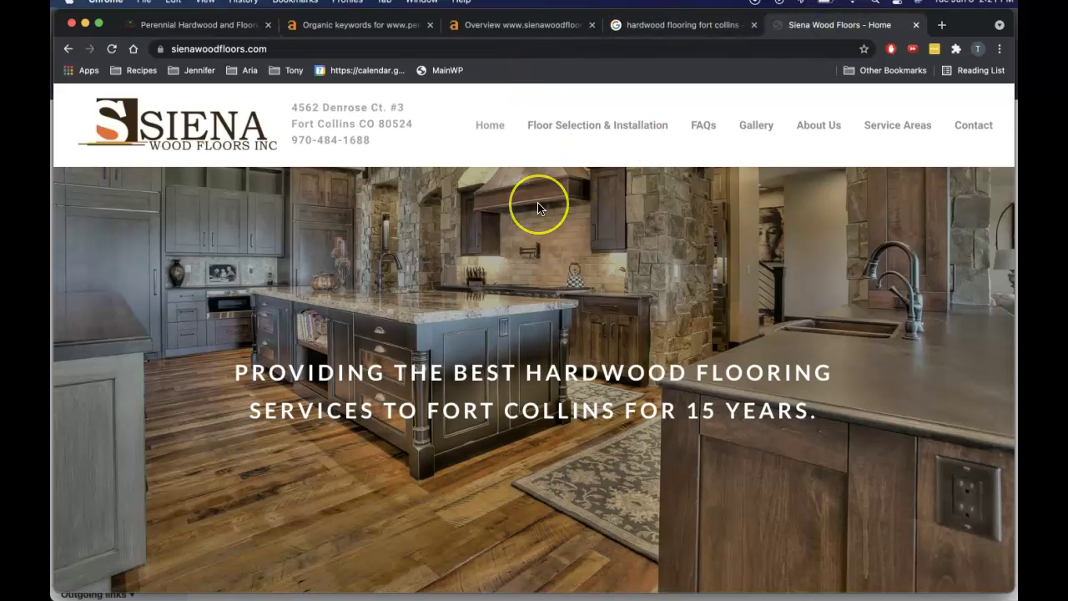
left_click(456, 197)
scroll(457, 197, "down", 1)
scroll(457, 197, "down", 5)
scroll(456, 197, "down", 15)
scroll(456, 195, "down", 5)
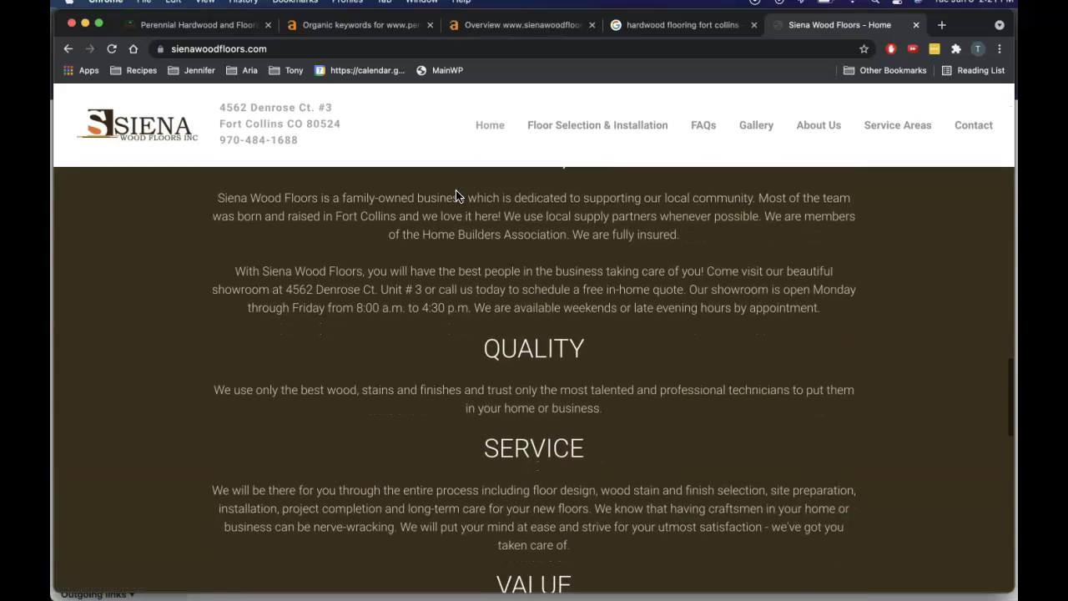
scroll(456, 195, "down", 11)
scroll(455, 195, "down", 4)
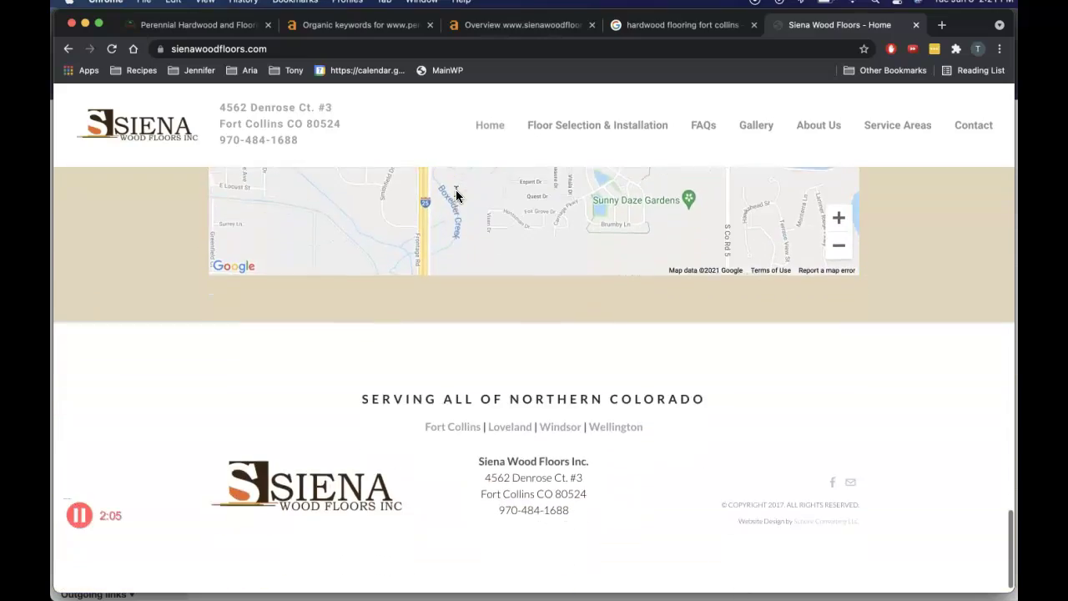
scroll(455, 196, "up", 8)
scroll(455, 195, "up", 15)
scroll(455, 195, "down", 1)
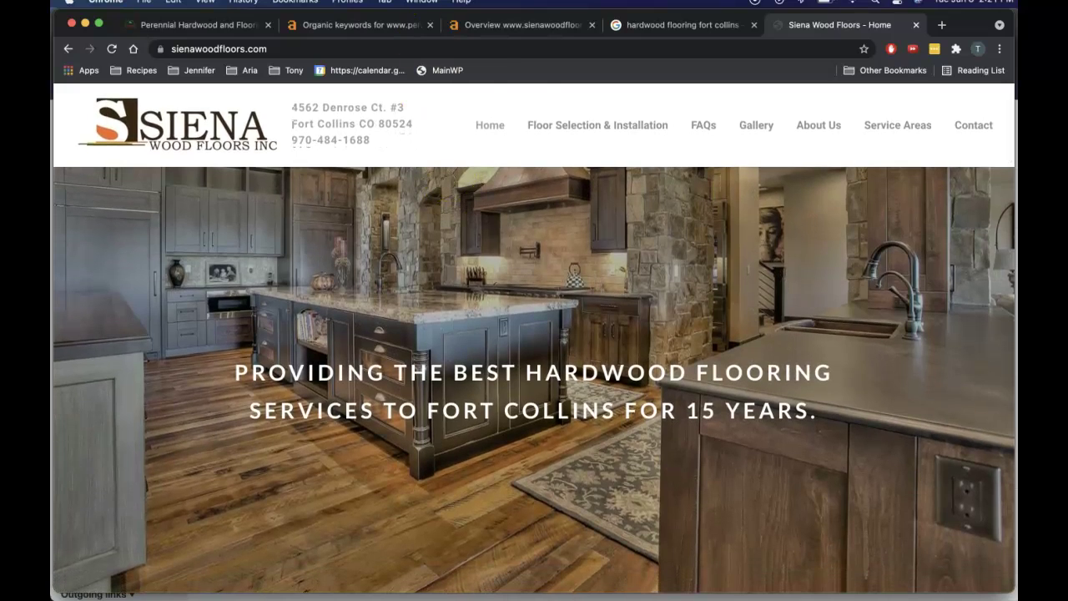
left_click(217, 26)
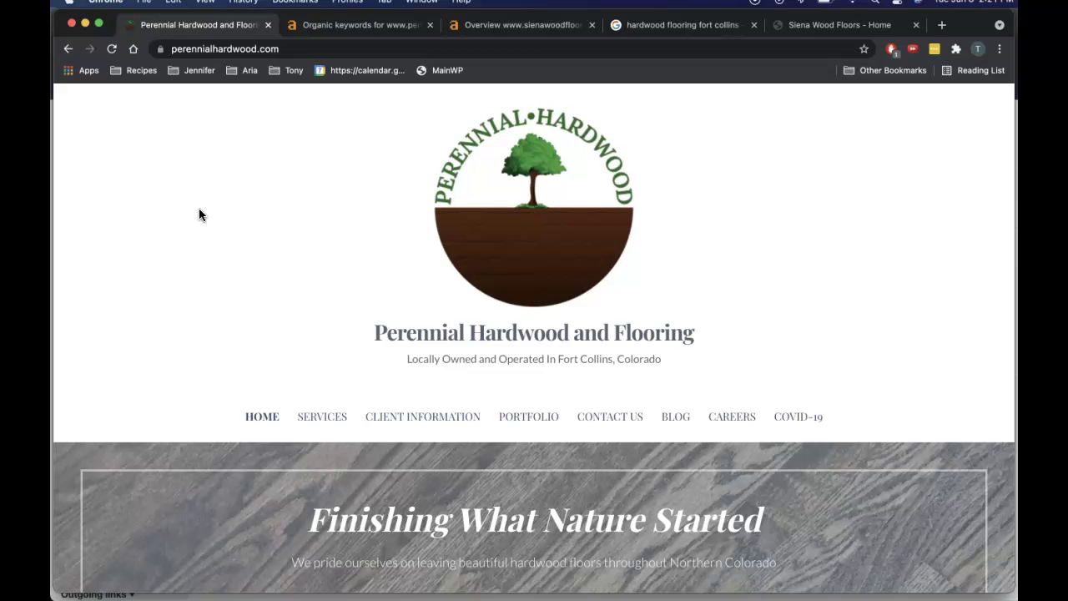
Show the 'hardwood flooring fort collins' results with the Fort Collins local map pack in view.
left_click(640, 26)
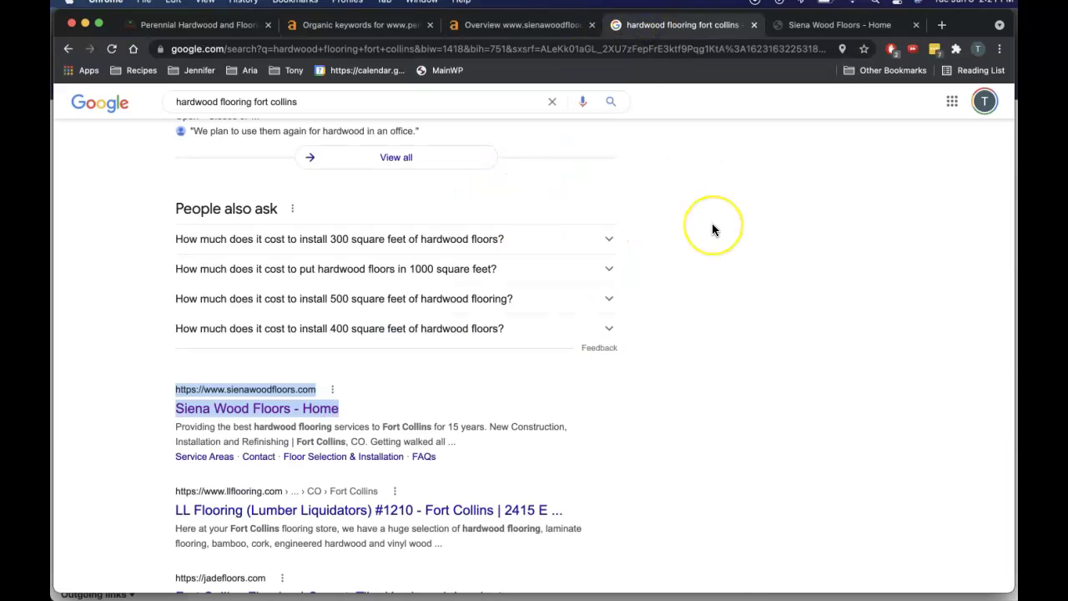
scroll(712, 225, "up", 10)
scroll(712, 226, "down", 1)
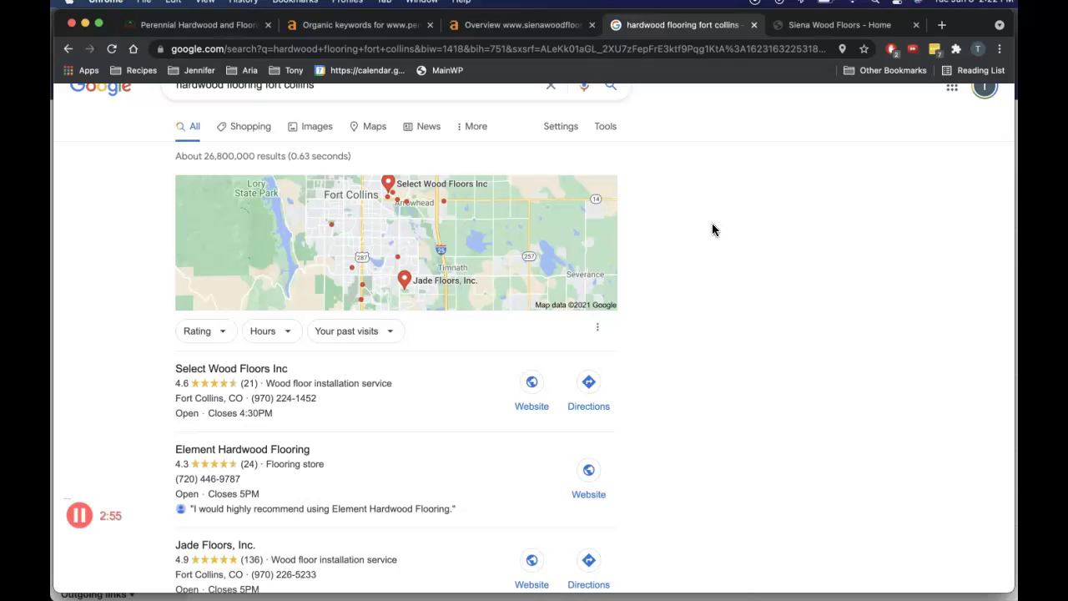
Scroll the results past People also ask until Siena Wood Floors - Home appears above LL Flooring.
scroll(704, 382, "down", 1)
scroll(703, 386, "down", 1)
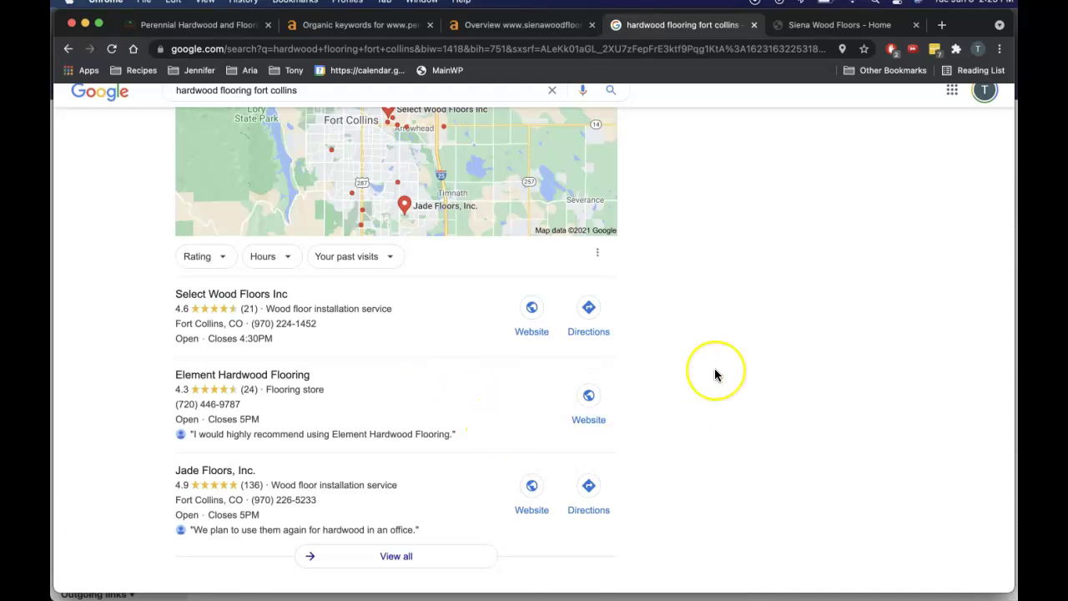
scroll(714, 368, "up", 3)
scroll(714, 368, "down", 1)
scroll(714, 368, "up", 1)
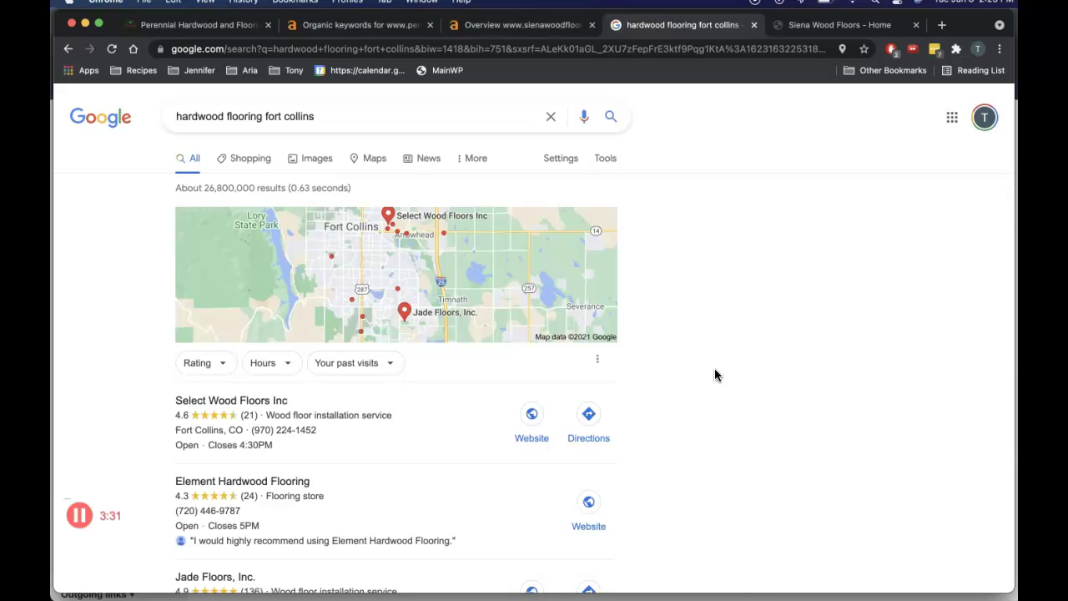
scroll(714, 368, "down", 5)
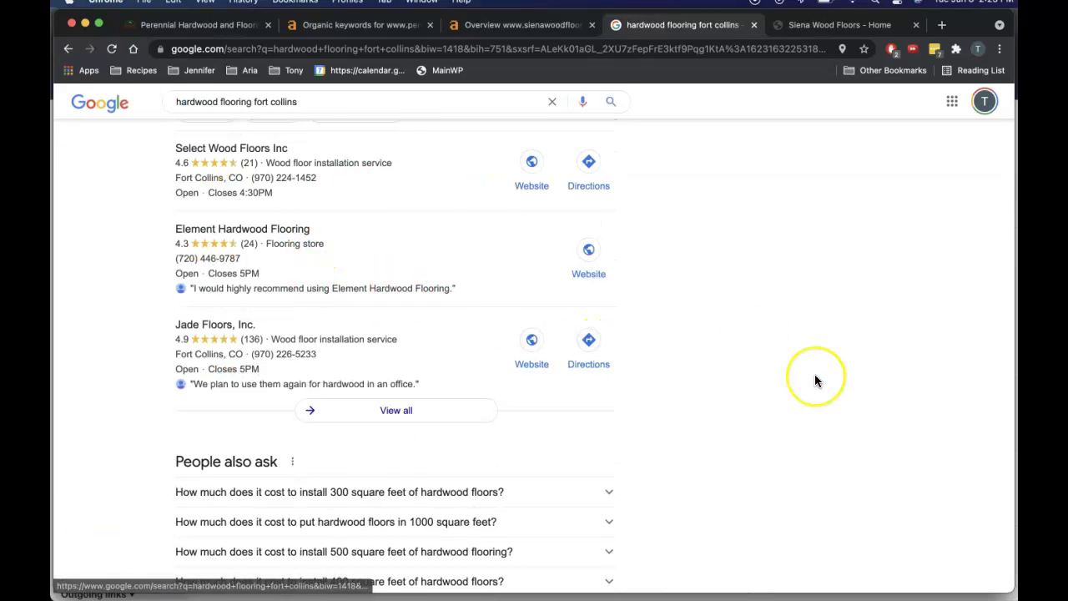
scroll(814, 374, "down", 1)
scroll(816, 380, "down", 3)
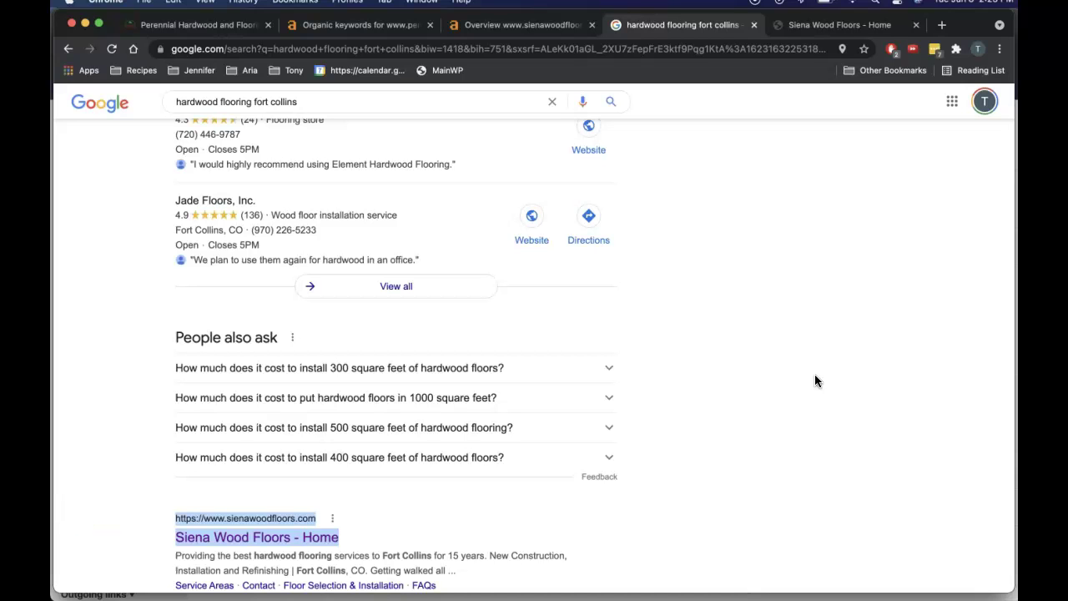
scroll(816, 380, "down", 3)
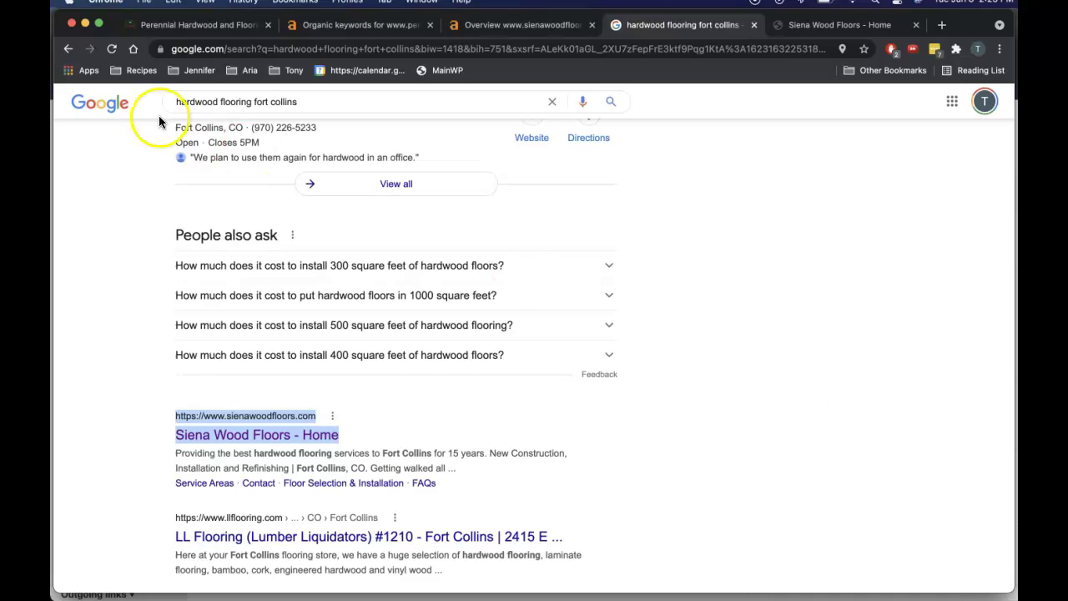
left_click(173, 25)
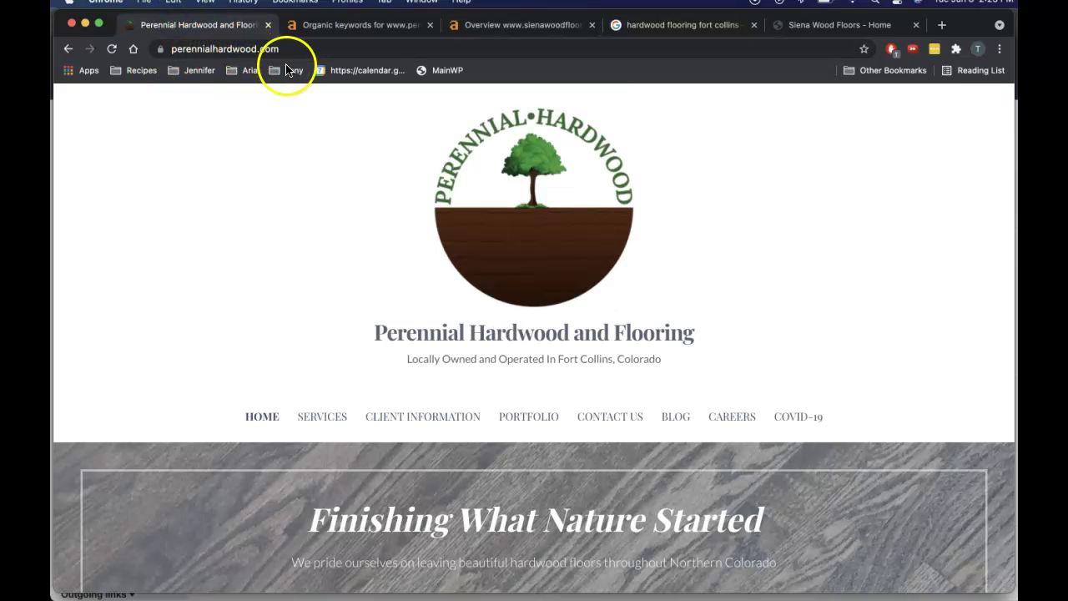
left_click(777, 26)
mouse_move(895, 175)
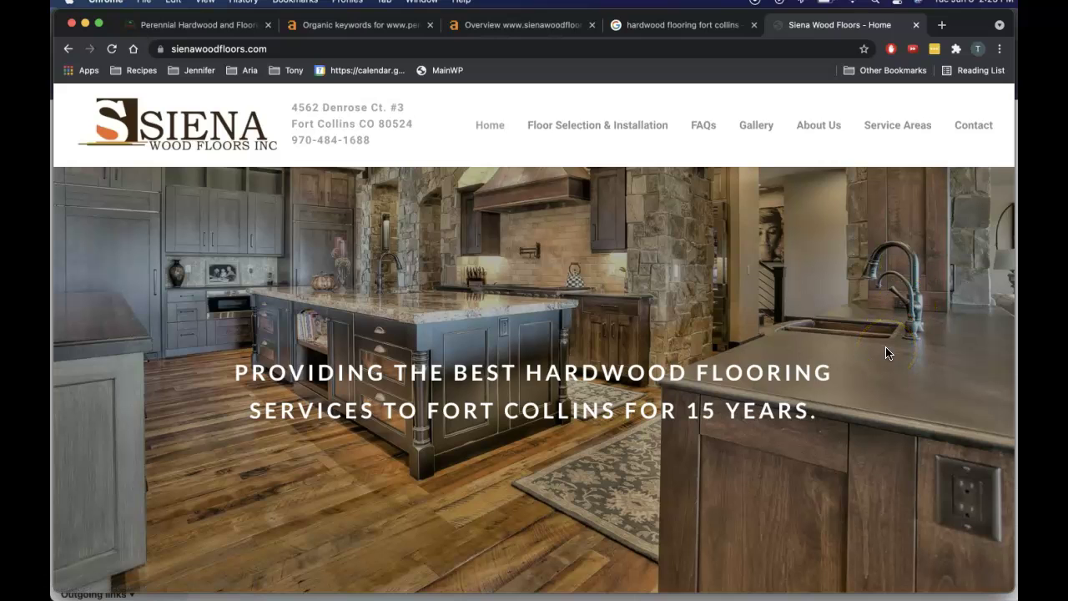
left_click(668, 32)
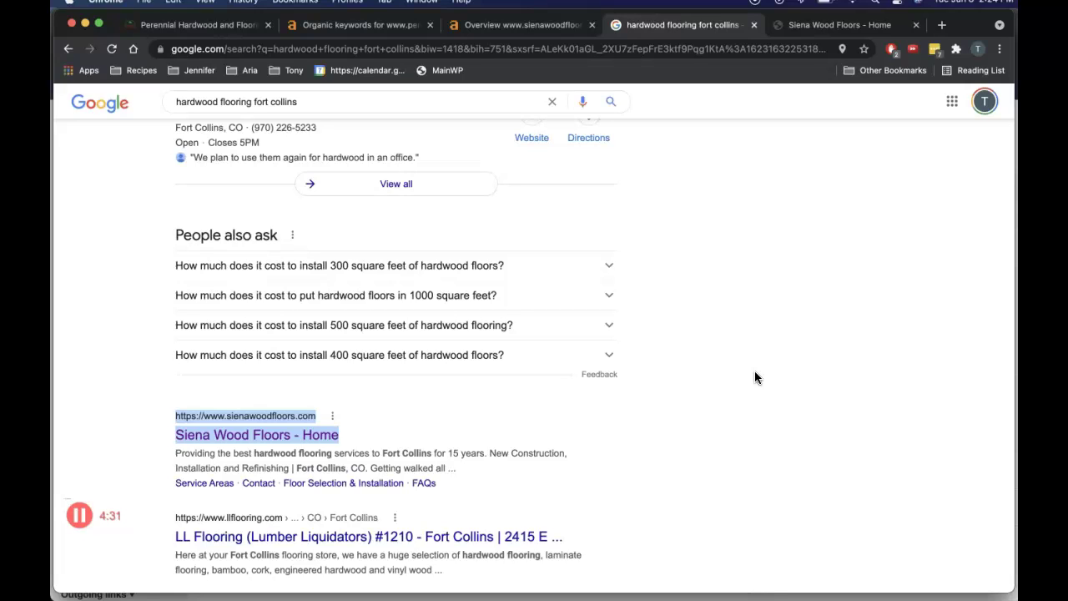
Open perennialhardwood.com's Site Explorer overview (DR 0, 14 backlinks, 4 referring domains), briefly comparing Siena's.
left_click(355, 24)
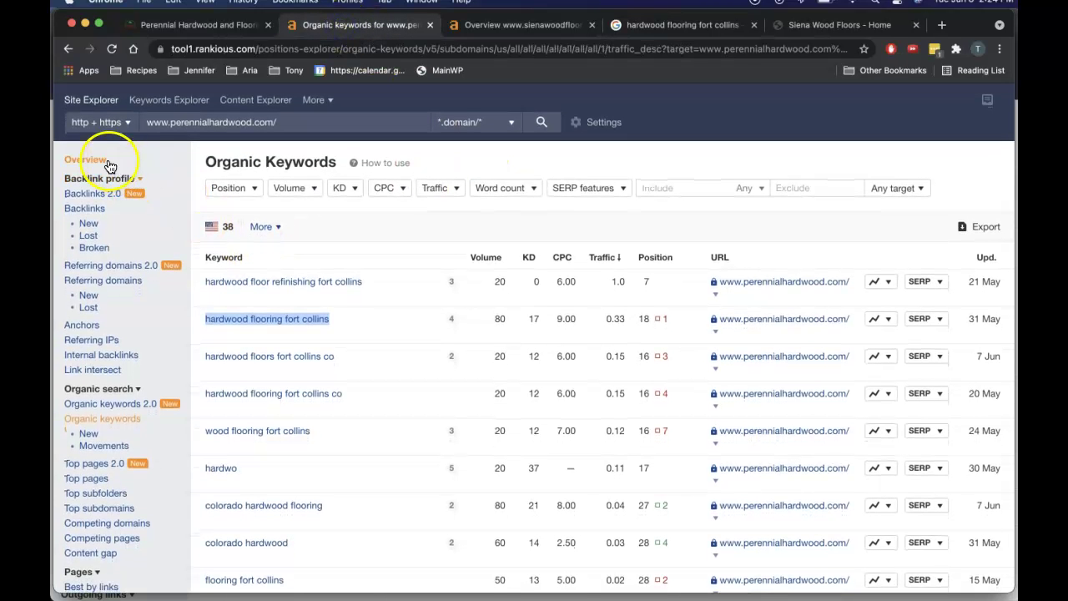
left_click(86, 159)
left_click(498, 30)
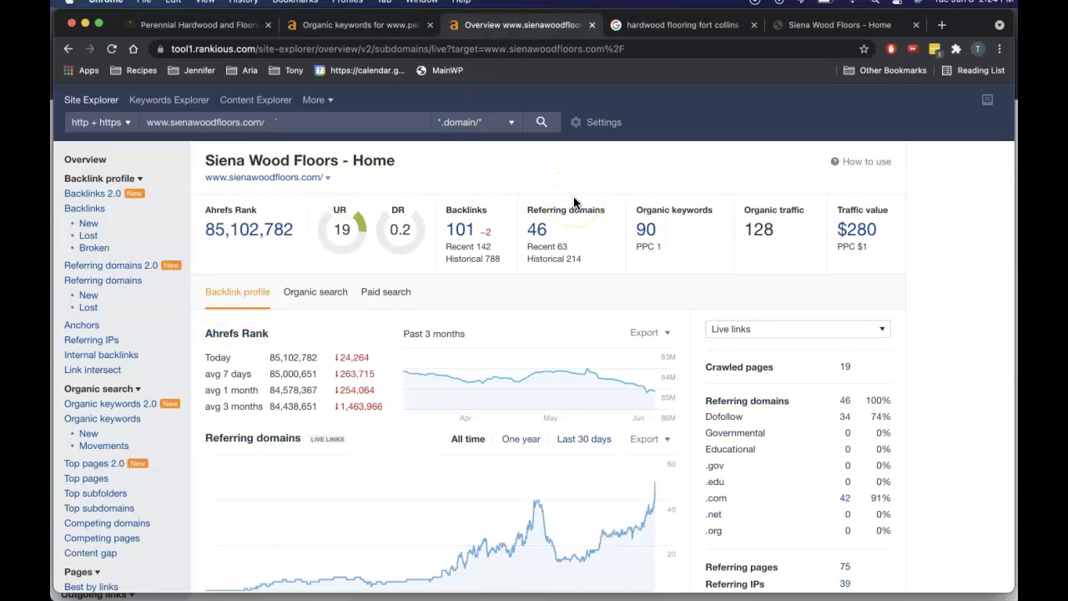
left_click(357, 25)
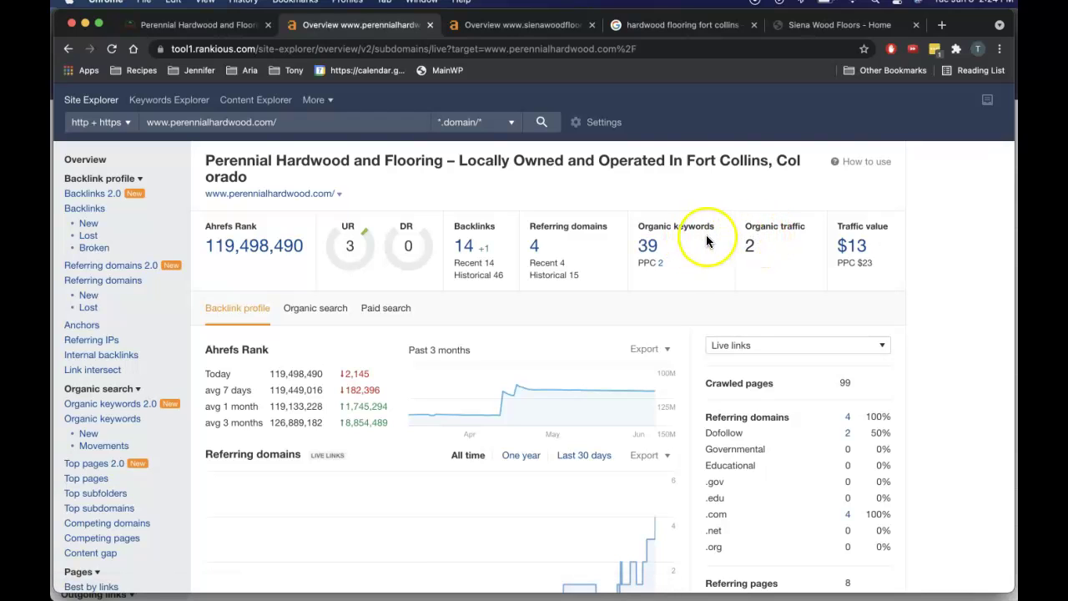
Open perennialhardwood.com's Organic Keywords report from its 39 organic keywords count.
left_click(654, 251)
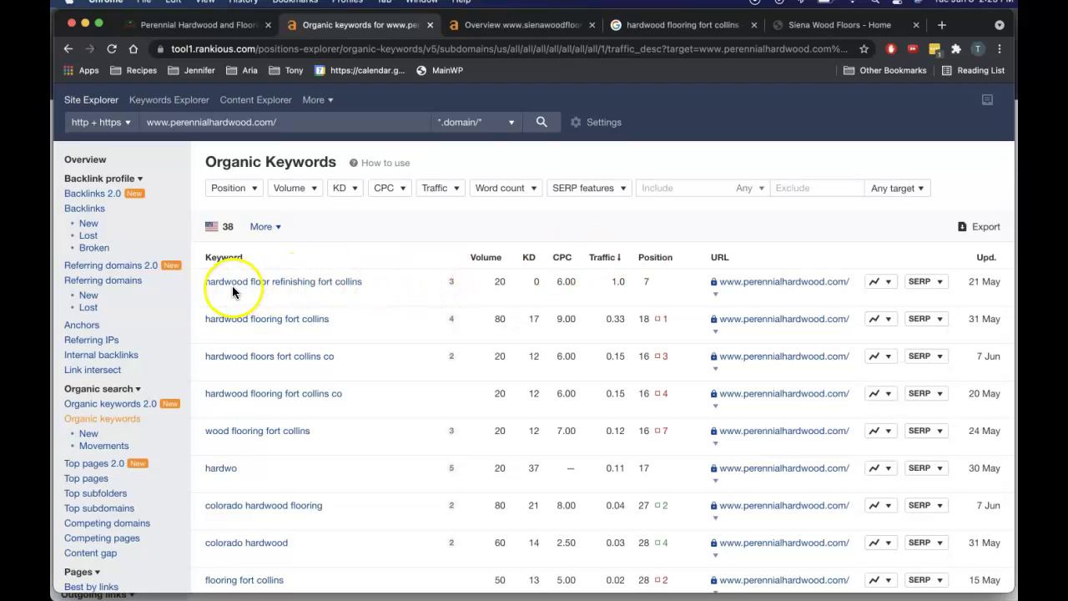
mouse_move(482, 277)
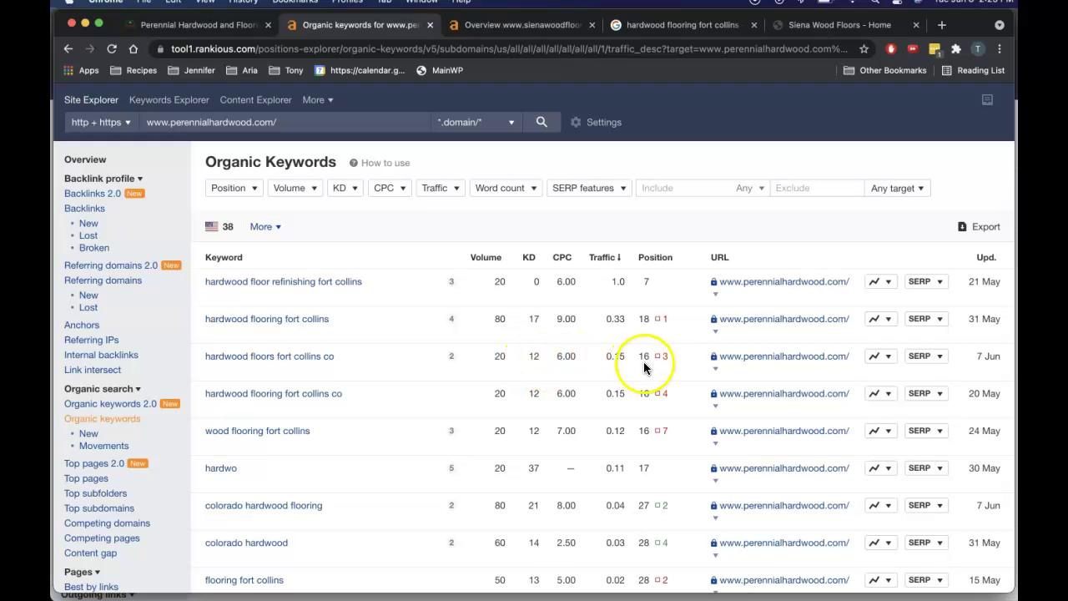
Review Siena Wood Floors' 90 organic keywords, then return to the sienawoodfloors.com overview.
left_click(518, 24)
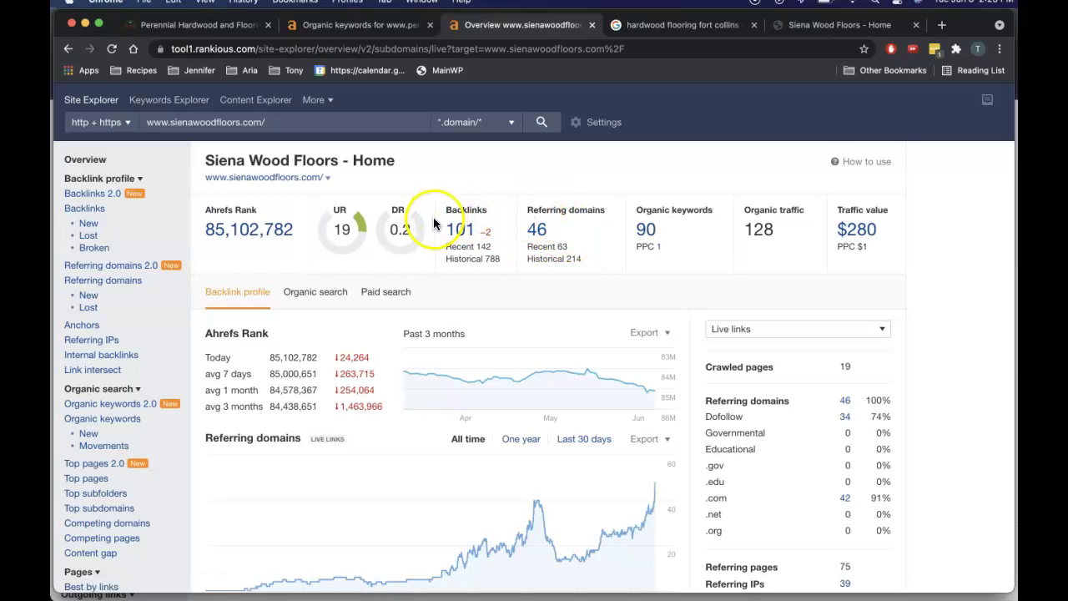
left_click(645, 230)
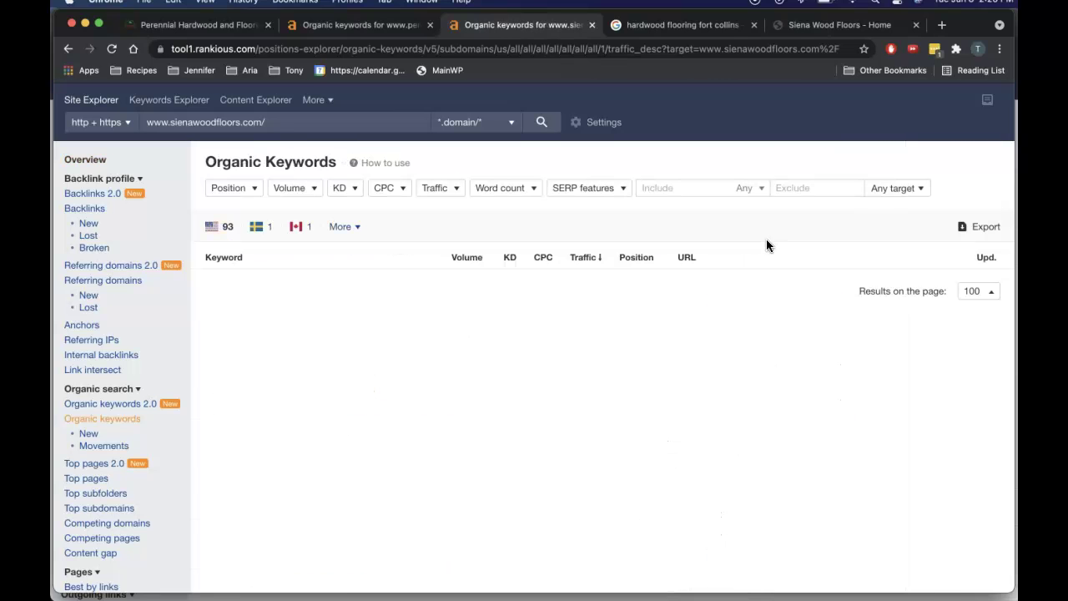
left_click(766, 241)
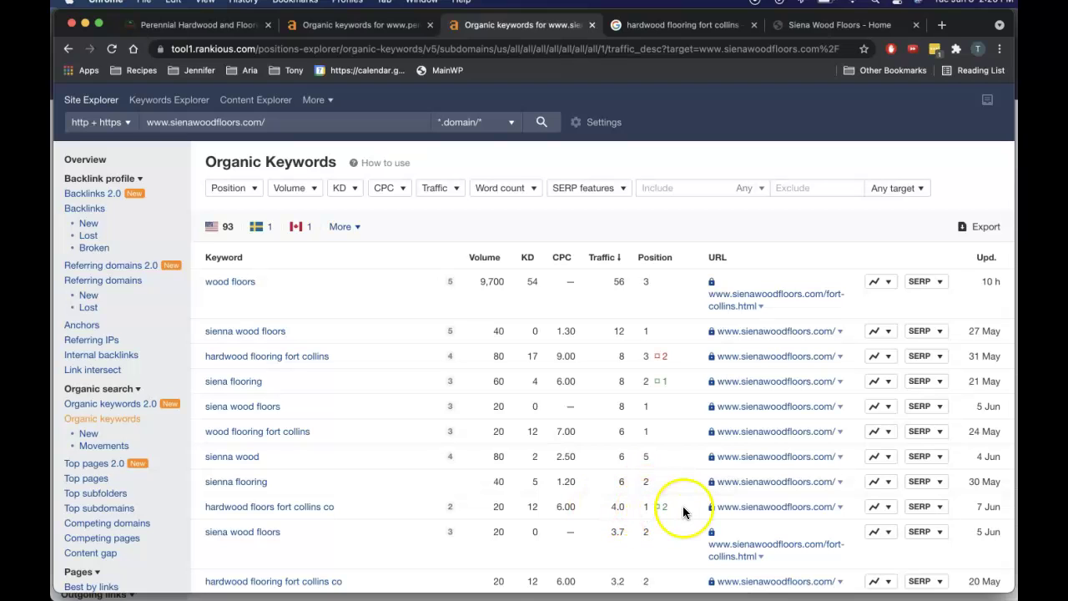
left_click(84, 157)
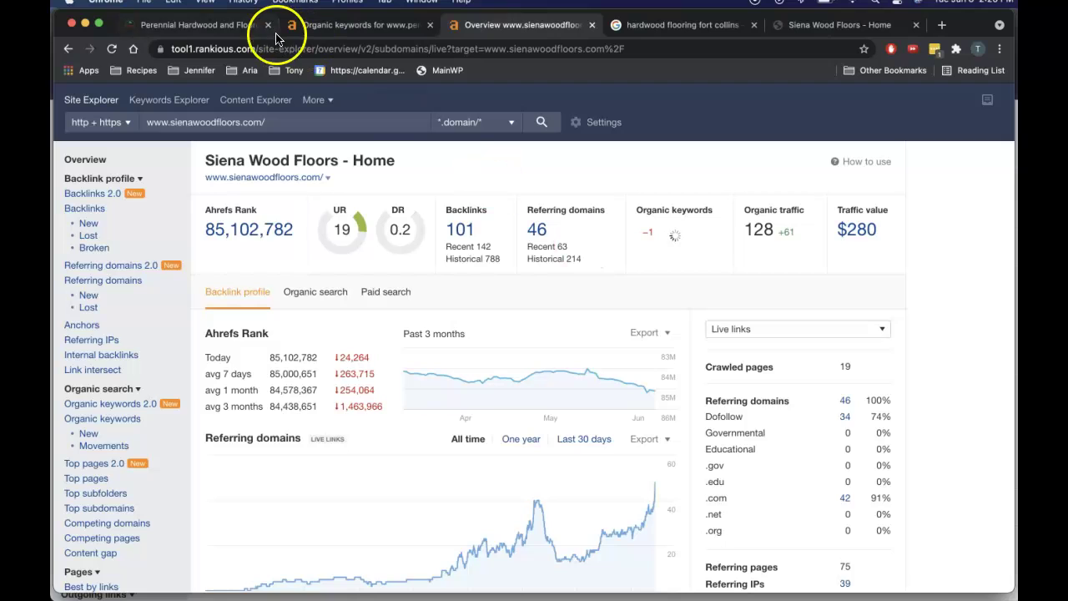
Switch to the Perennial Hardwood and Flooring tab showing perennialhardwood.com.
left_click(204, 25)
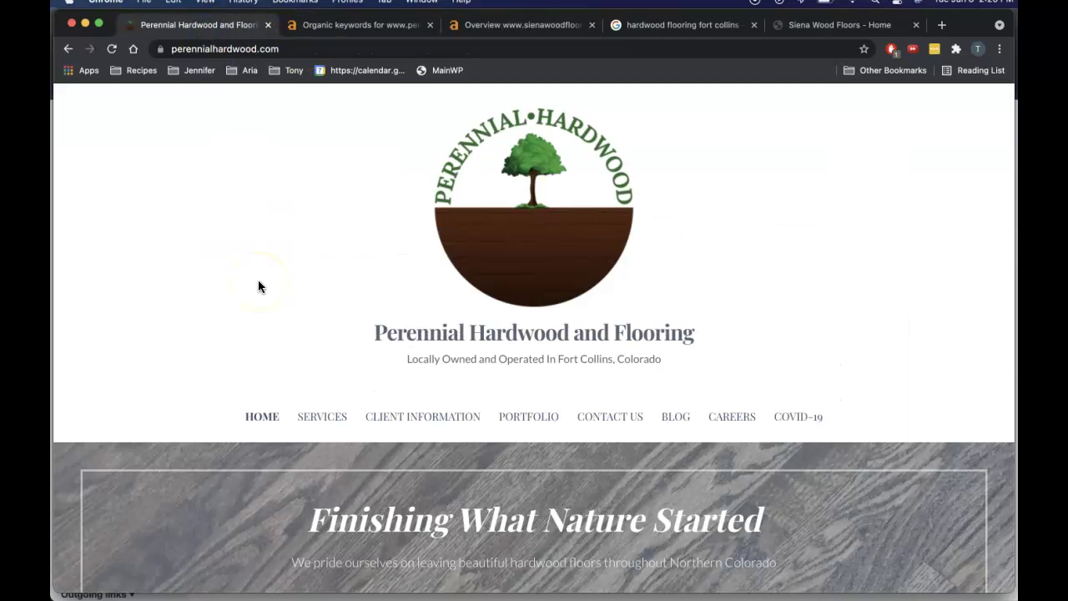